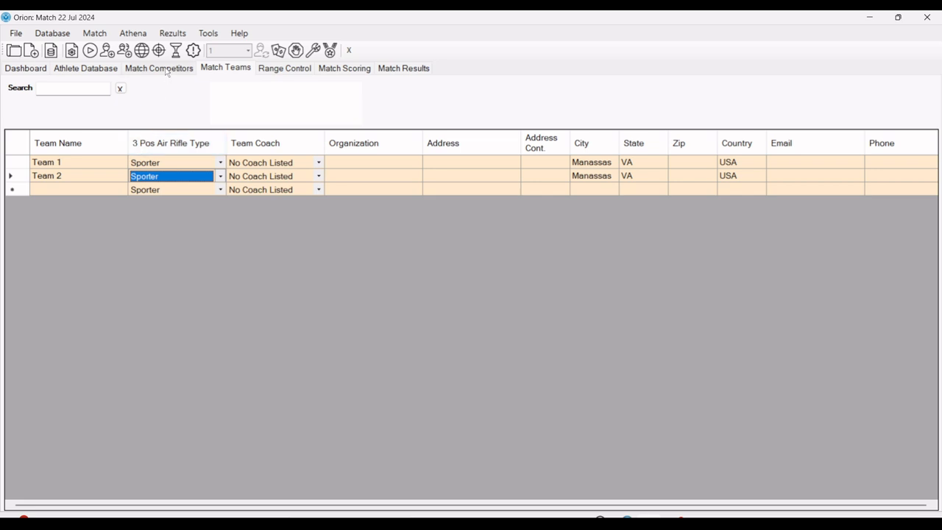
Step: In the match's competitor list, assign competitors 101 and 102 to Team 1 and competitor 103 to Team 2
{"action": "left_click", "coordinate": [161, 68]}
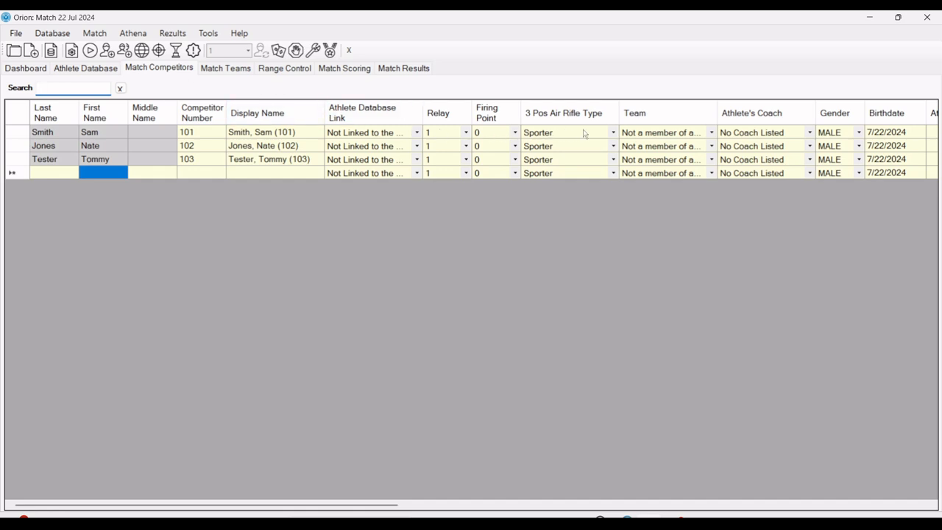
{"action": "left_click", "coordinate": [651, 135]}
{"action": "left_click", "coordinate": [651, 135]}
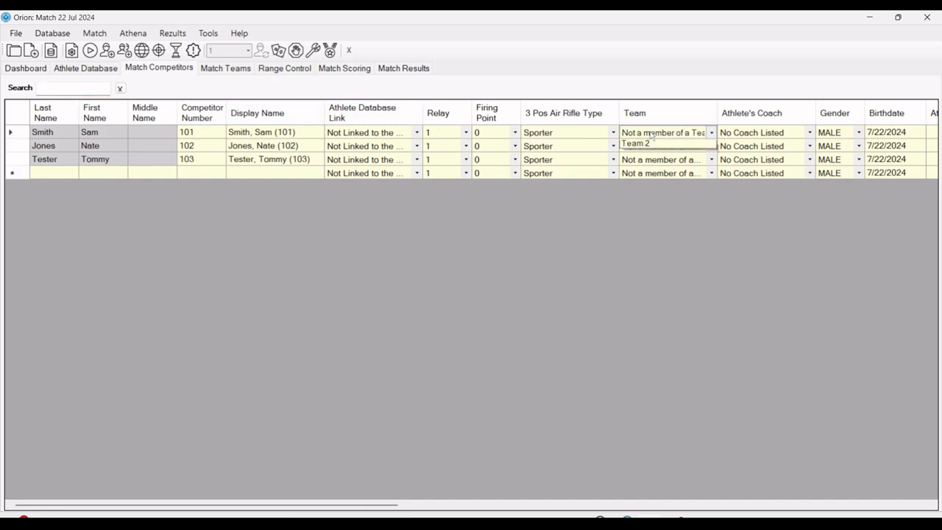
{"action": "left_click", "coordinate": [650, 156]}
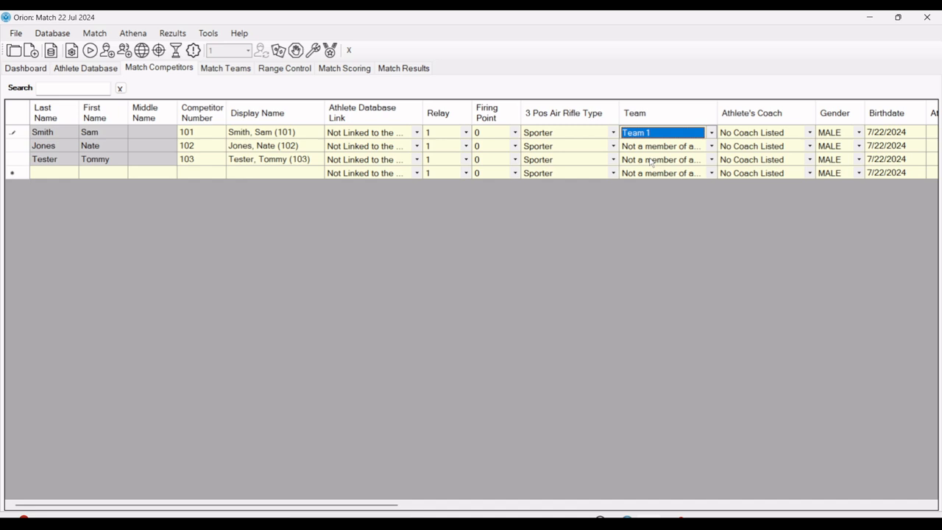
{"action": "left_click", "coordinate": [661, 147]}
{"action": "left_click", "coordinate": [661, 148]}
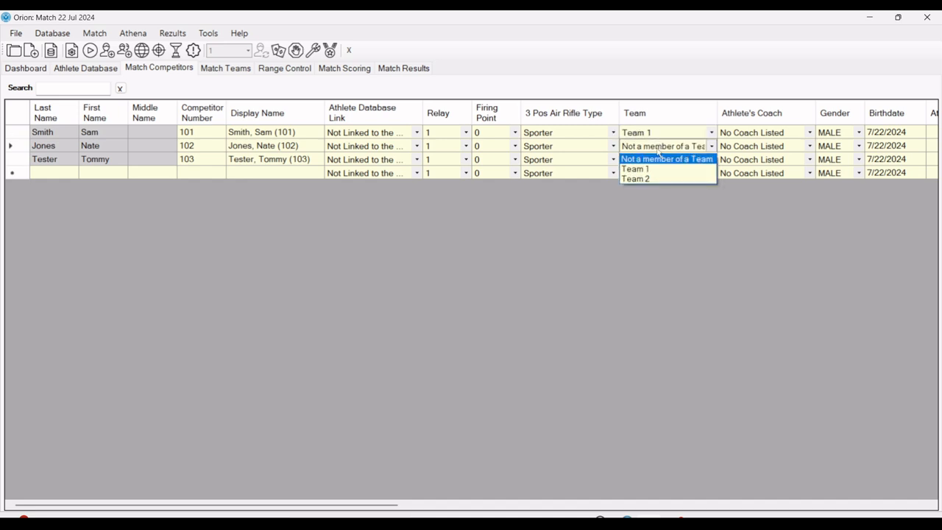
{"action": "left_click", "coordinate": [652, 167]}
{"action": "left_click", "coordinate": [654, 159]}
{"action": "left_click", "coordinate": [653, 160]}
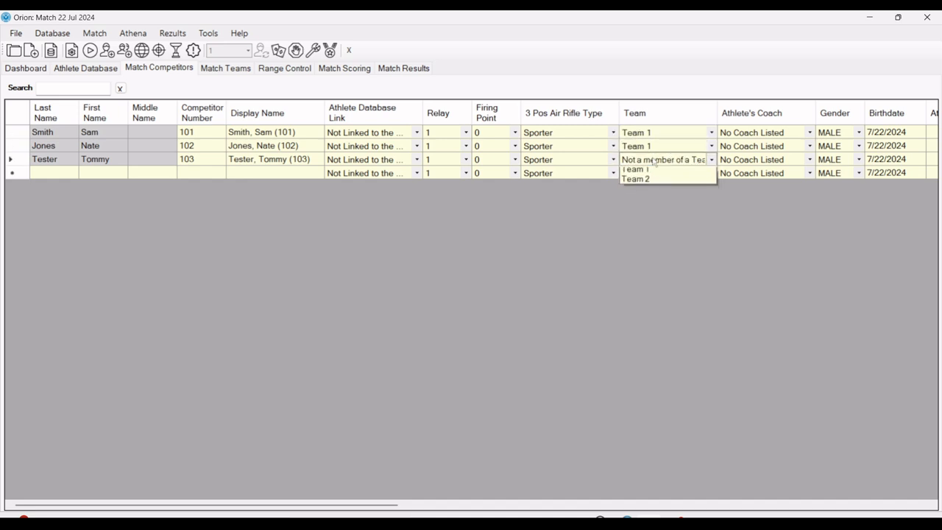
{"action": "left_click", "coordinate": [627, 193]}
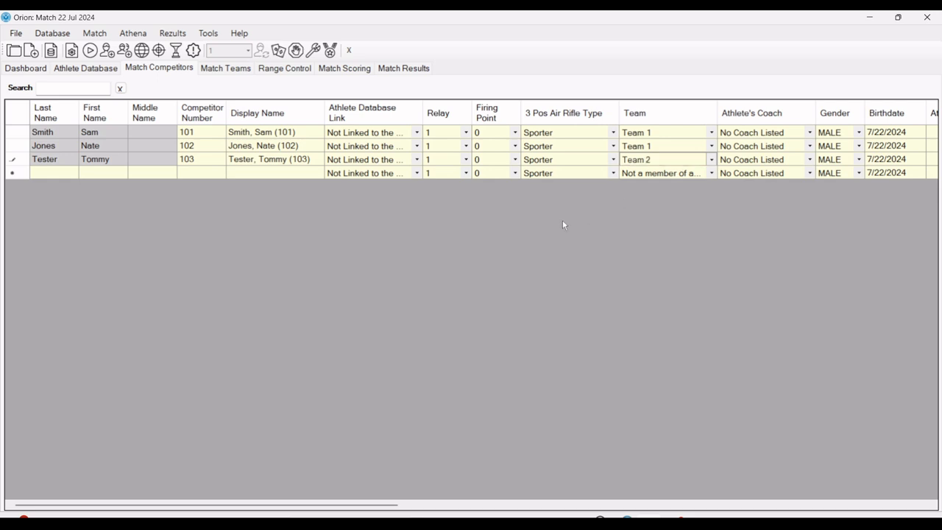
Step: Examine the member rosters of Team 1 and Team 2 in the match's team list
{"action": "left_click", "coordinate": [222, 68]}
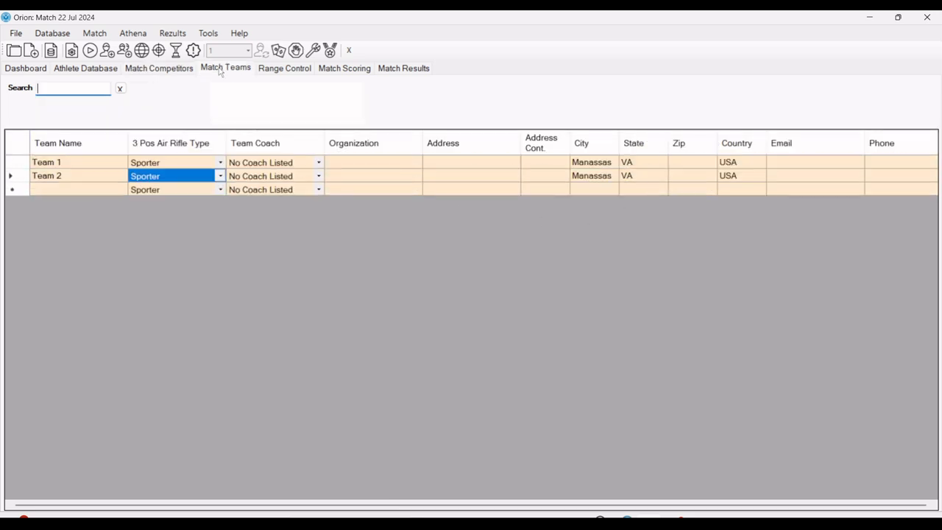
{"action": "left_click", "coordinate": [18, 165]}
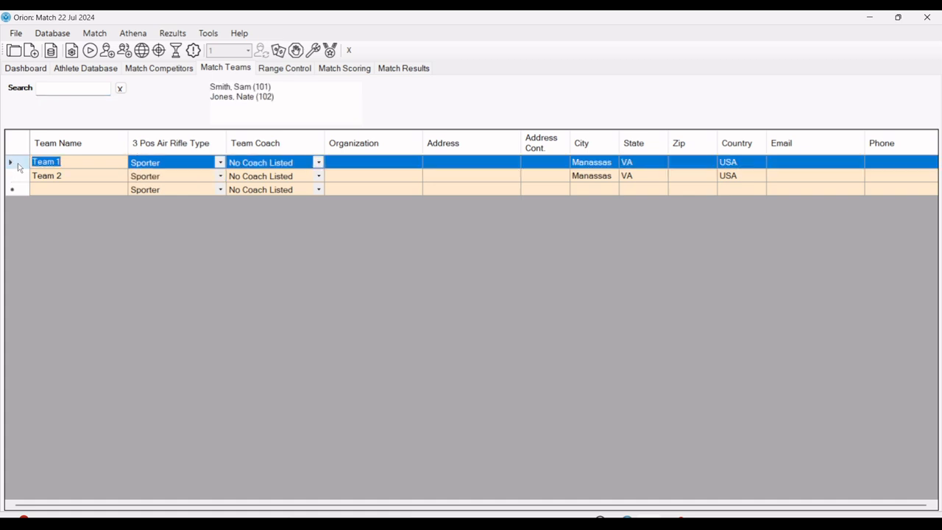
{"action": "left_click", "coordinate": [12, 178]}
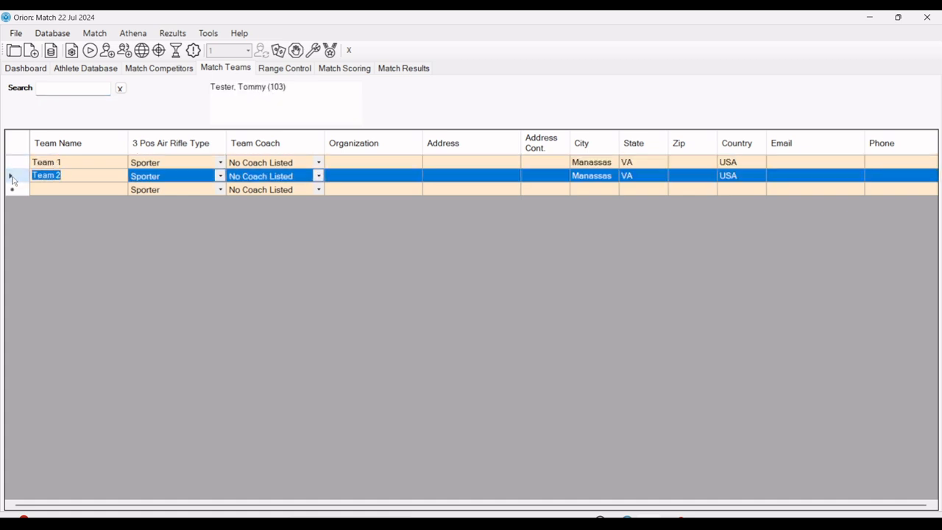
{"action": "left_click", "coordinate": [15, 163]}
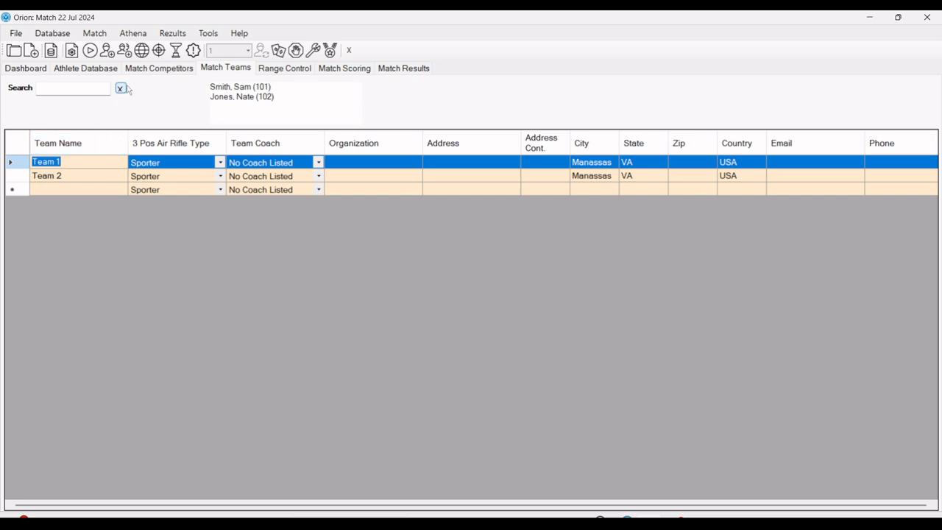
Step: Change the team assignment of competitor 103 in the competitor list, and return to the match's team list
{"action": "left_click", "coordinate": [156, 68]}
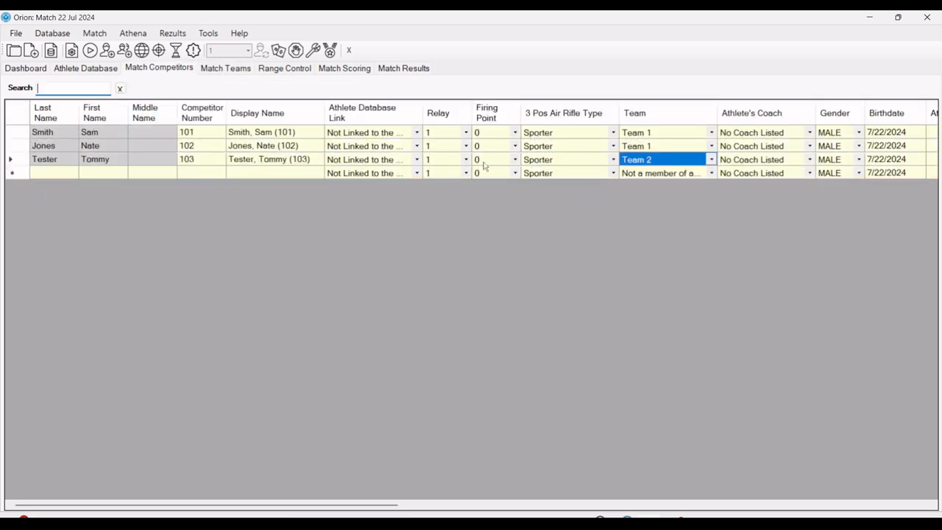
{"action": "left_click", "coordinate": [636, 160]}
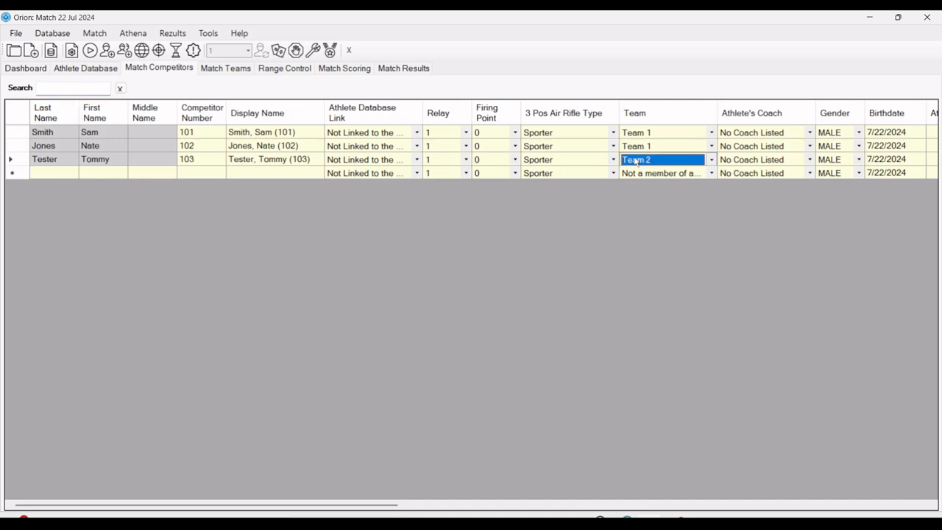
{"action": "scroll", "coordinate": [636, 160], "scroll_direction": "up", "scroll_amount": 1}
{"action": "left_click", "coordinate": [712, 160]}
{"action": "left_click", "coordinate": [667, 183]}
{"action": "left_click", "coordinate": [225, 69]}
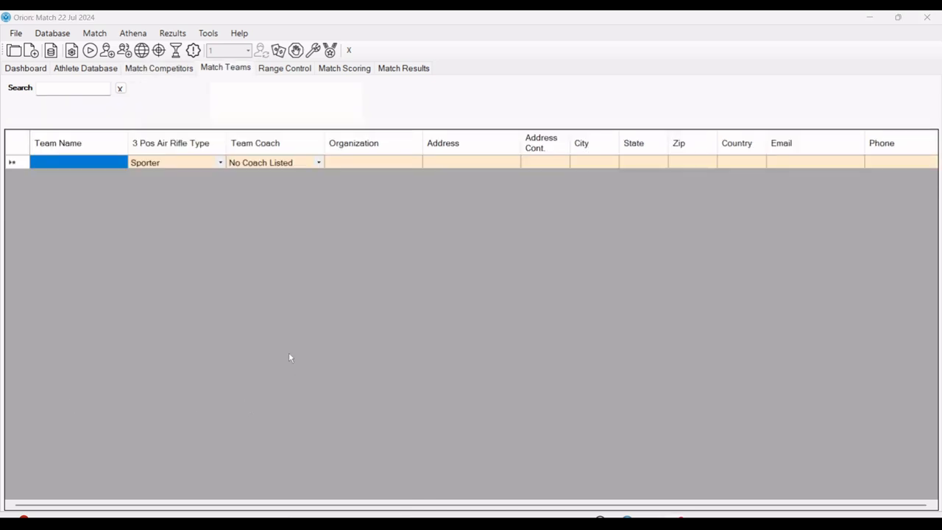
Step: Import participants from Presidents Test Data for Import.xlsx in Downloads with its header row and matched columns, and check the Whig team's roster
{"action": "left_click", "coordinate": [93, 34]}
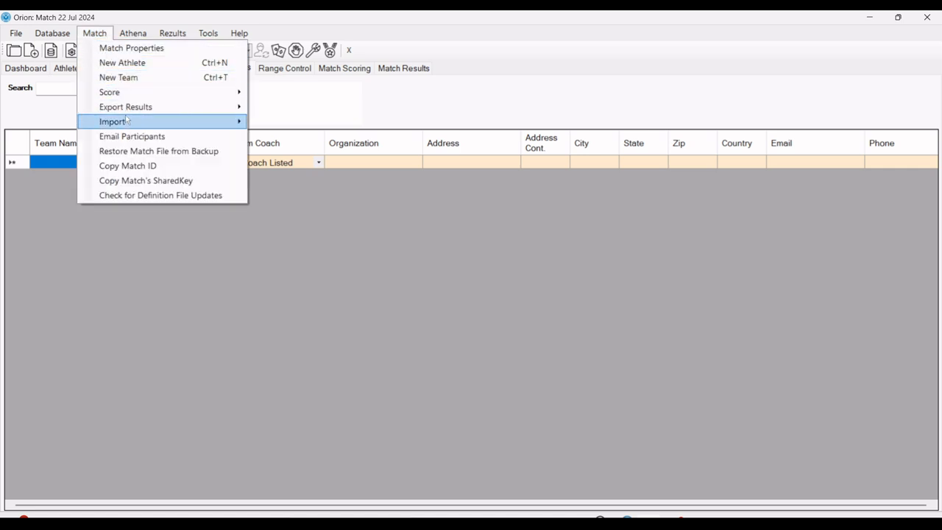
{"action": "mouse_move", "coordinate": [127, 120]}
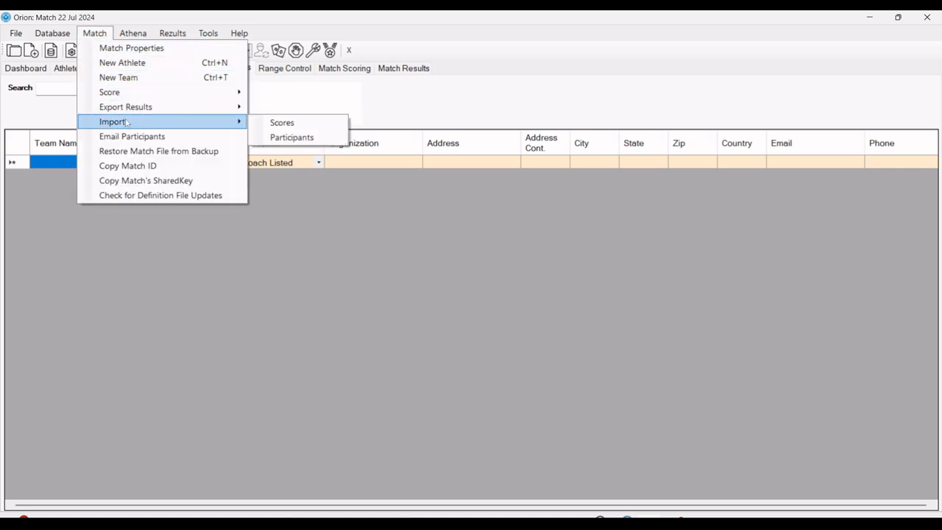
{"action": "left_click", "coordinate": [287, 140]}
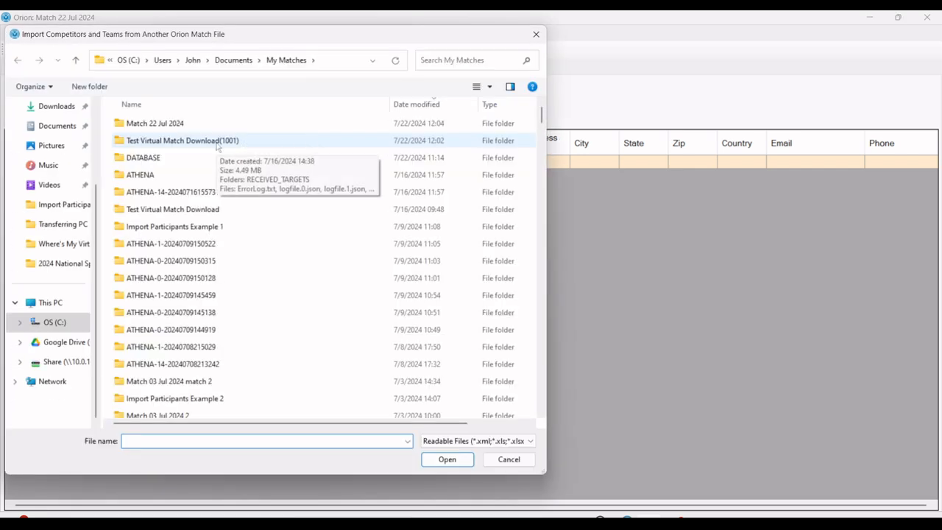
{"action": "left_click", "coordinate": [50, 109]}
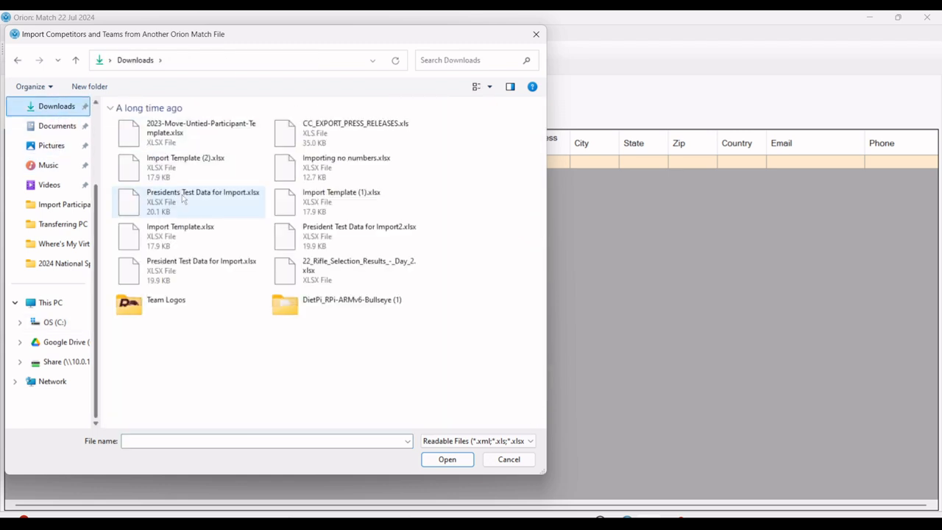
{"action": "double_click", "coordinate": [183, 198]}
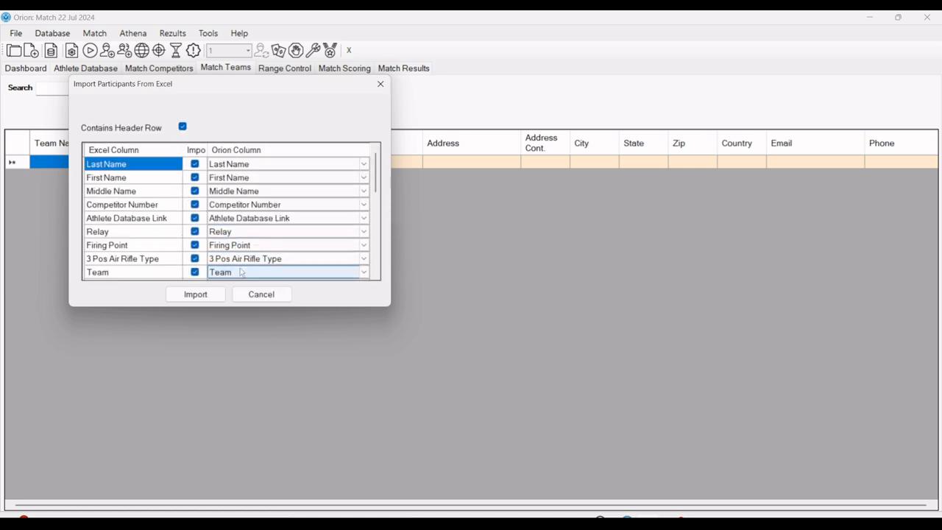
{"action": "left_click", "coordinate": [195, 294]}
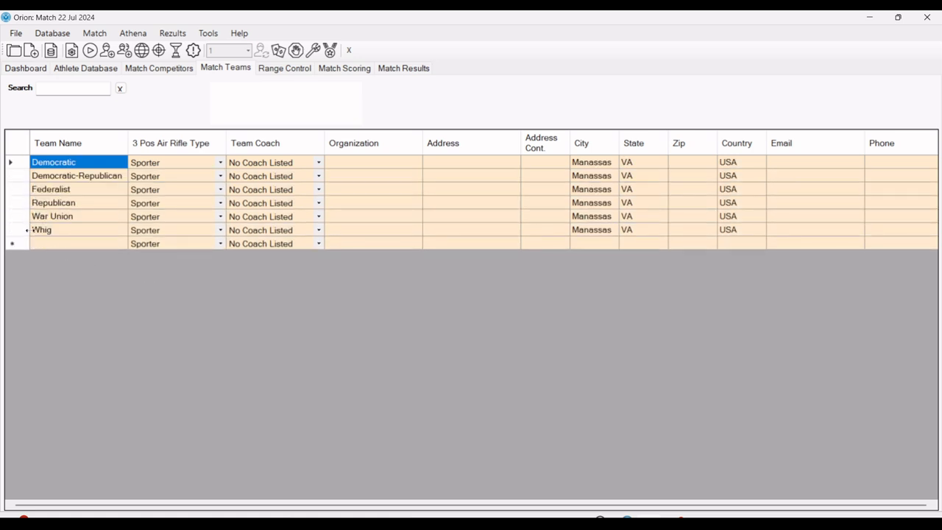
{"action": "left_click", "coordinate": [22, 230]}
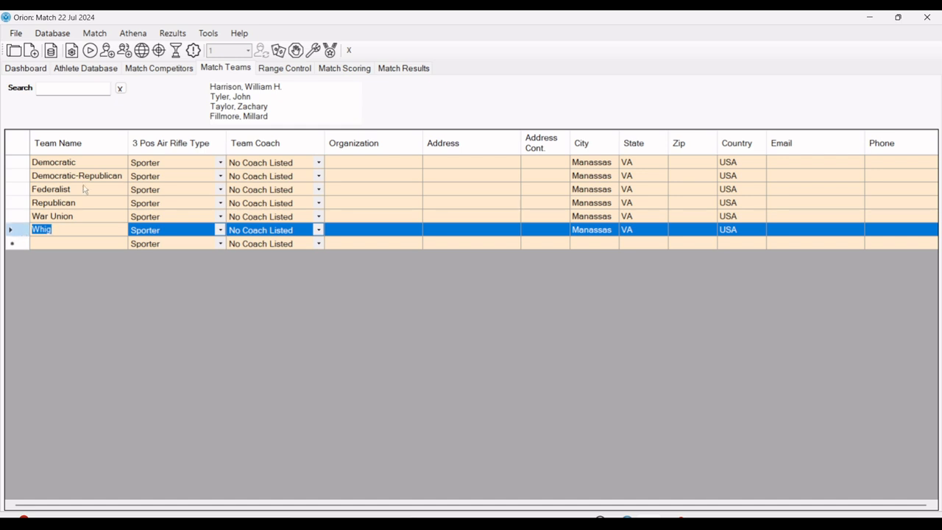
{"action": "left_click", "coordinate": [179, 70]}
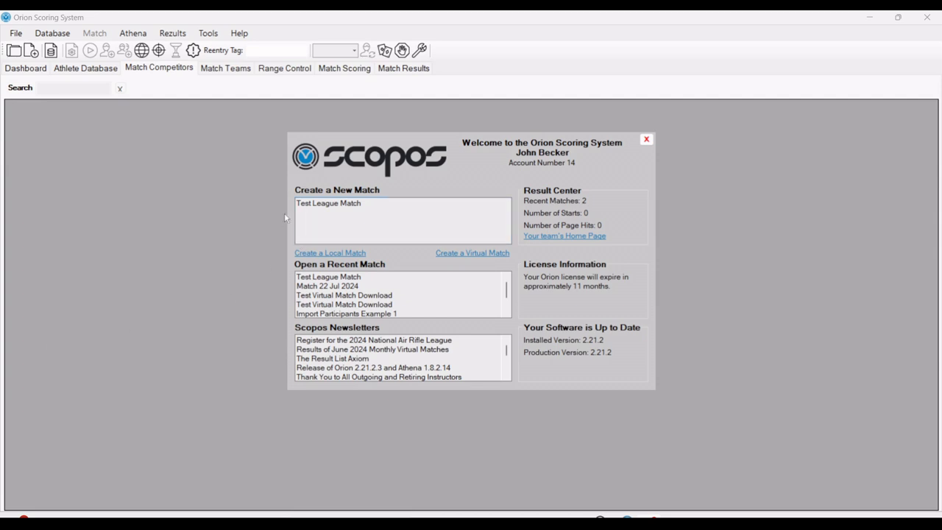
Step: Download the virtual match Test League Match, and create a team containing all added Favorites
{"action": "double_click", "coordinate": [324, 204]}
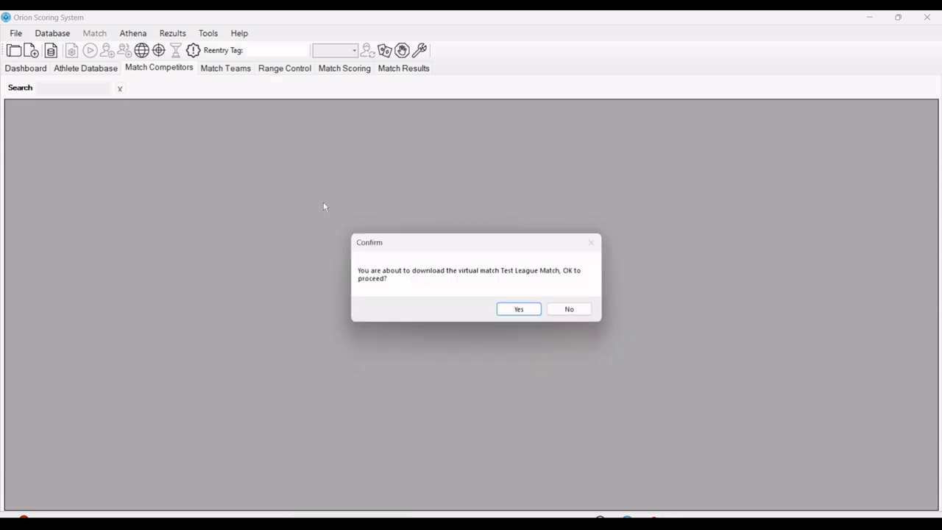
{"action": "left_click", "coordinate": [519, 310]}
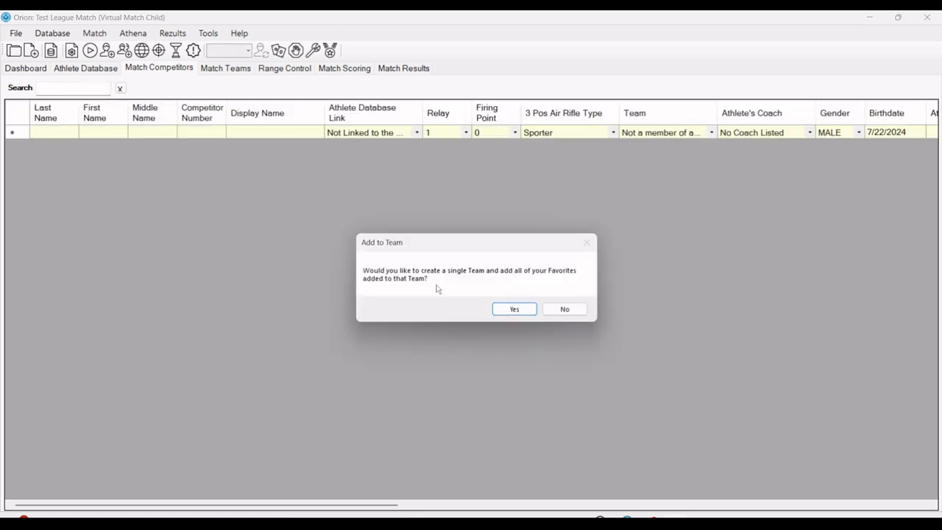
{"action": "left_click", "coordinate": [514, 310]}
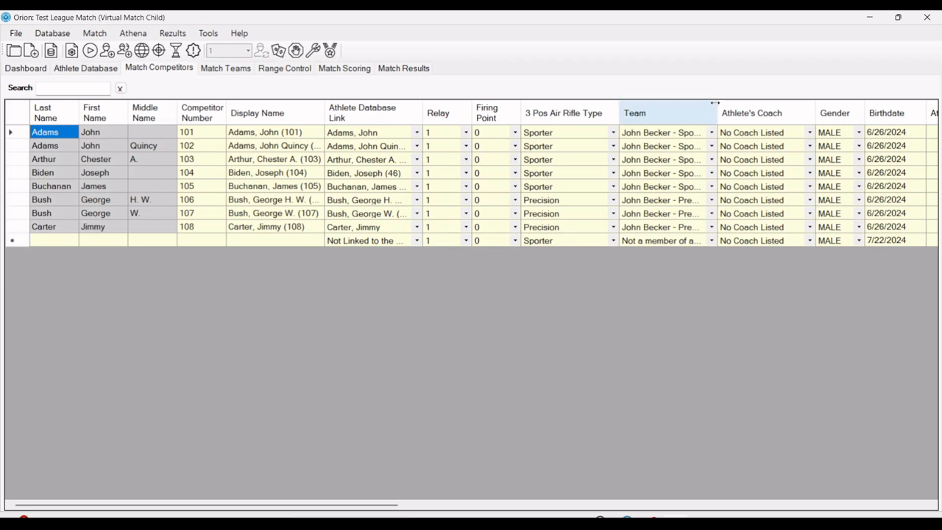
Step: Widen the competitor list's Team column to read the team names, and examine the members of the Precision and Sporter teams
{"action": "left_click_drag", "start_coordinate": [718, 110], "coordinate": [783, 114]}
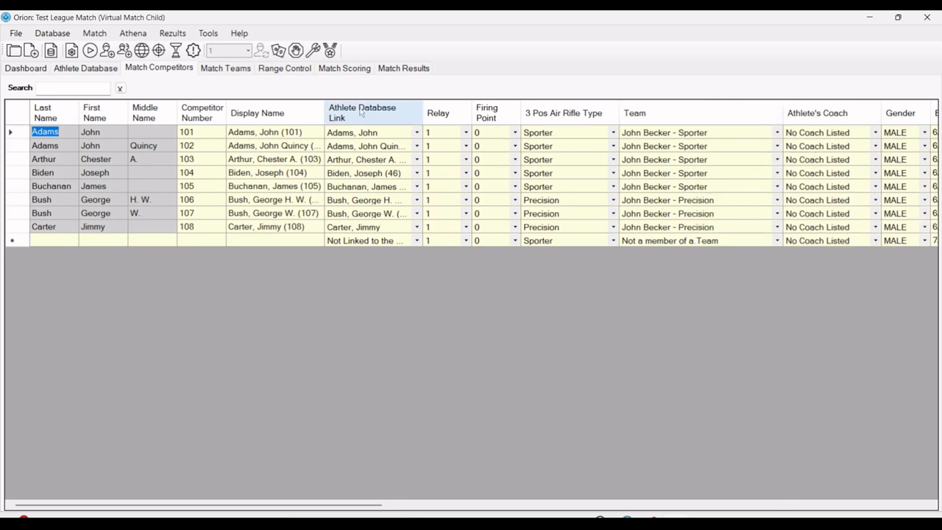
{"action": "left_click", "coordinate": [231, 69]}
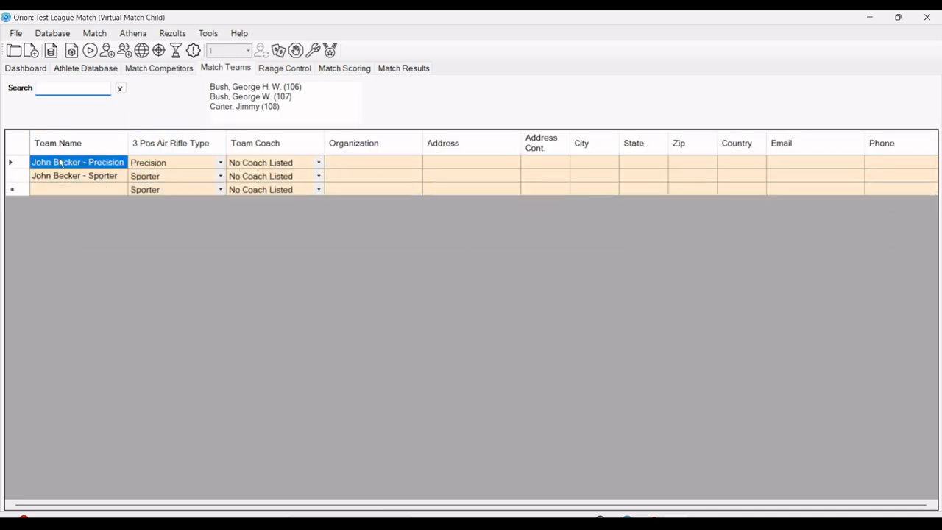
{"action": "left_click", "coordinate": [22, 165]}
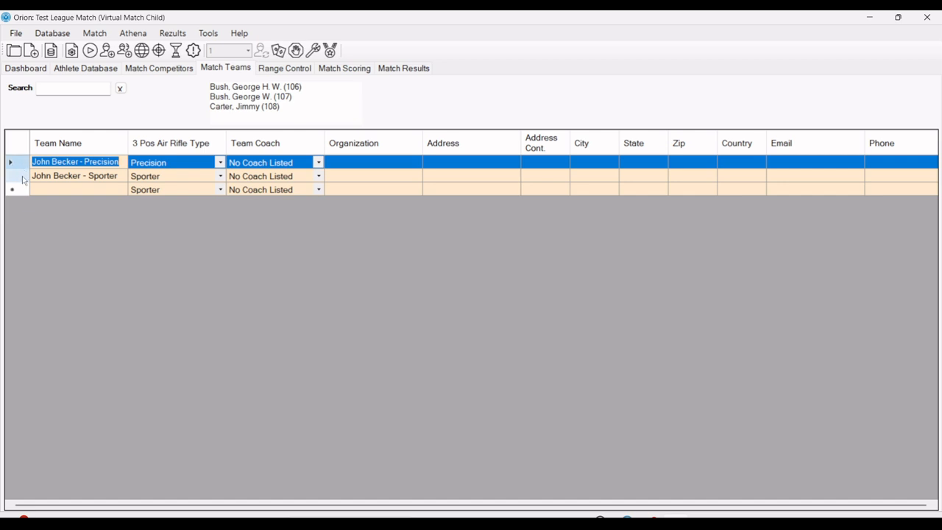
{"action": "left_click", "coordinate": [23, 178]}
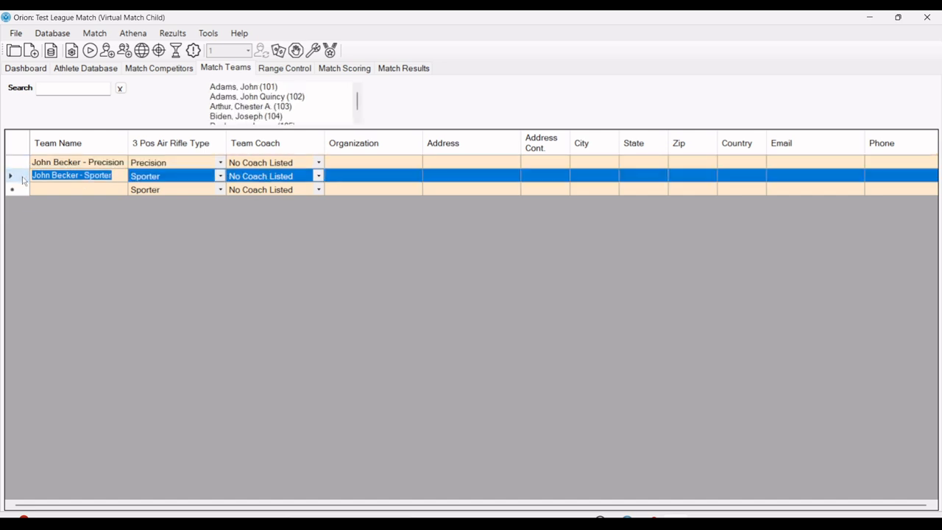